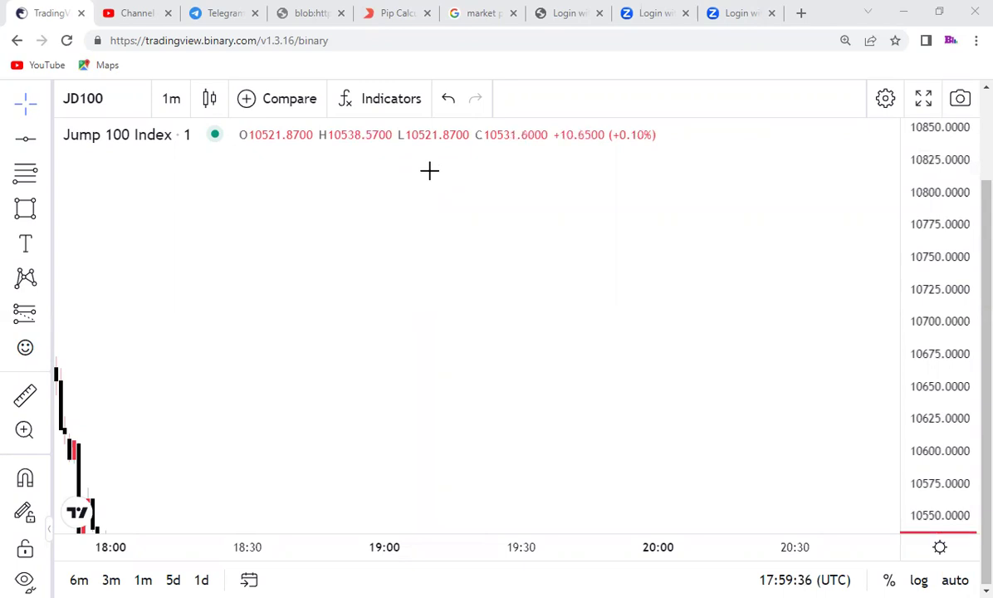
Brush a descending green zigzag with three lower rebound peaks across the Jump 100 chart
mouse_move(162, 204)
left_mouse_down()
mouse_move(222, 268)
mouse_move(239, 312)
mouse_move(241, 280)
left_mouse_up()
mouse_move(247, 234)
left_mouse_down()
mouse_move(319, 359)
mouse_move(324, 275)
left_mouse_up()
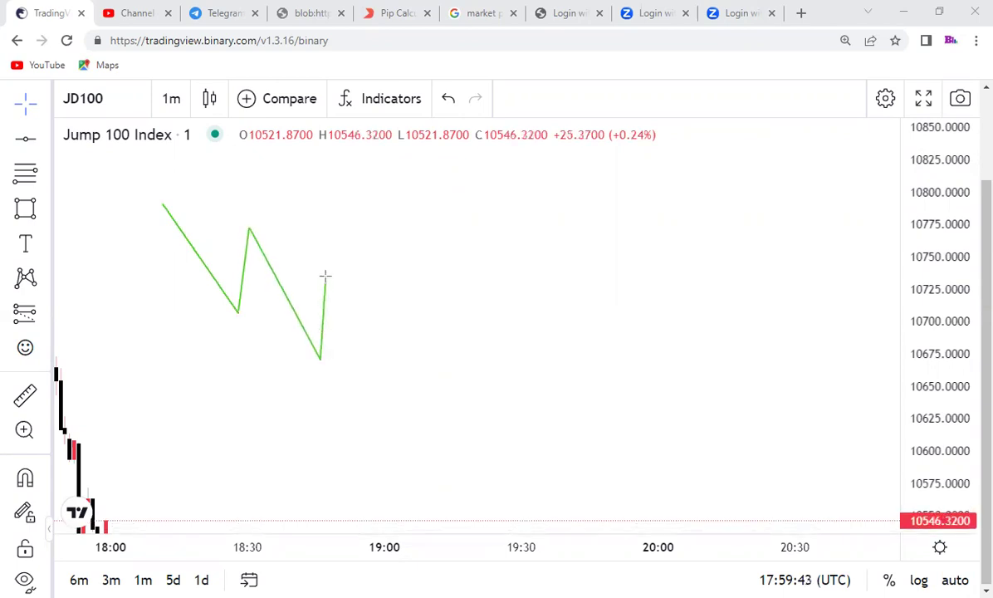
left_click(412, 424)
left_click(417, 337)
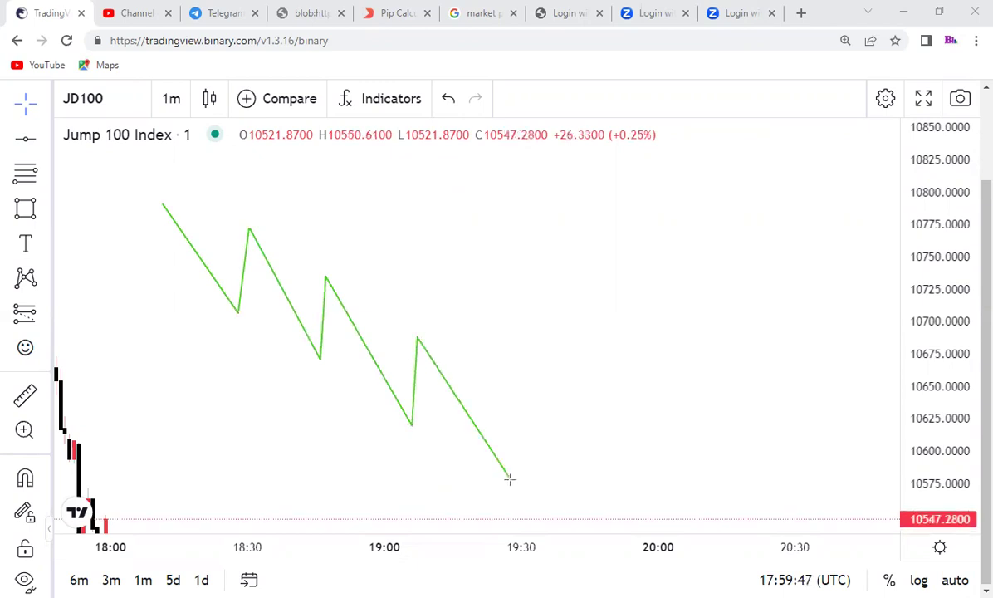
double_click(501, 457)
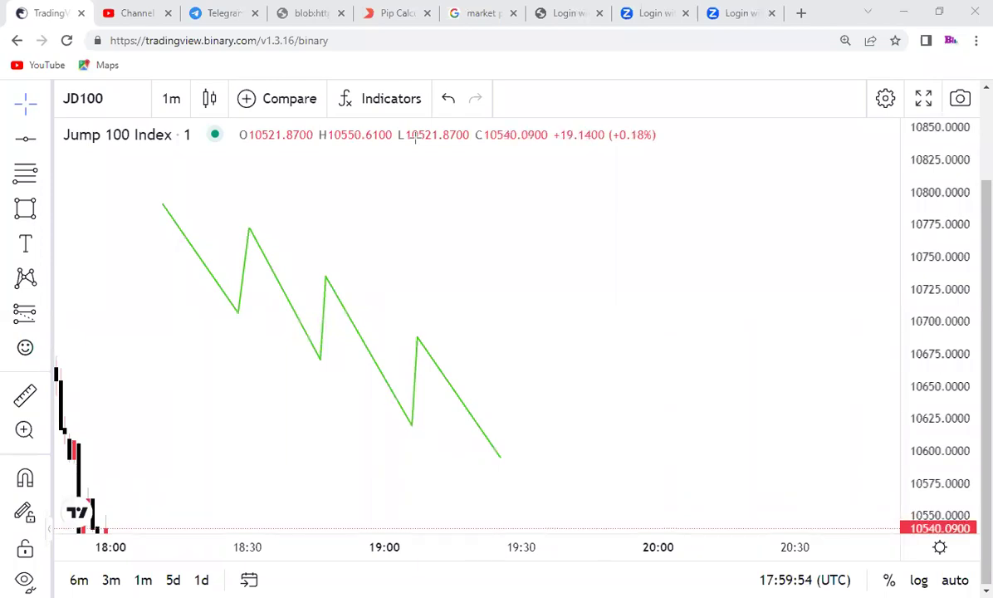
Dot each of the three zigzag swing highs in red with the brush
left_click(249, 229)
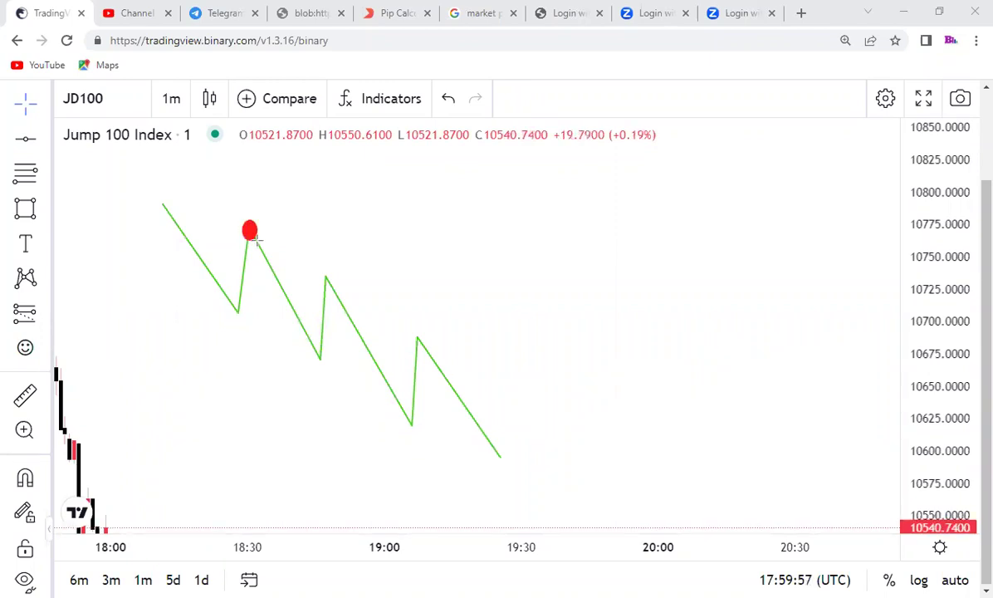
left_click(325, 264)
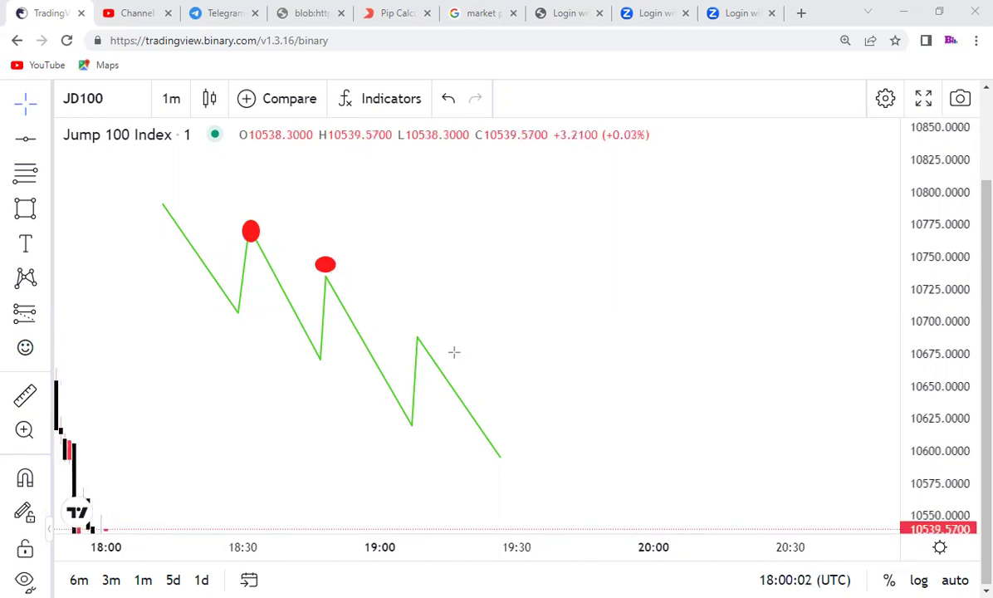
left_click_drag(417, 336, 431, 338)
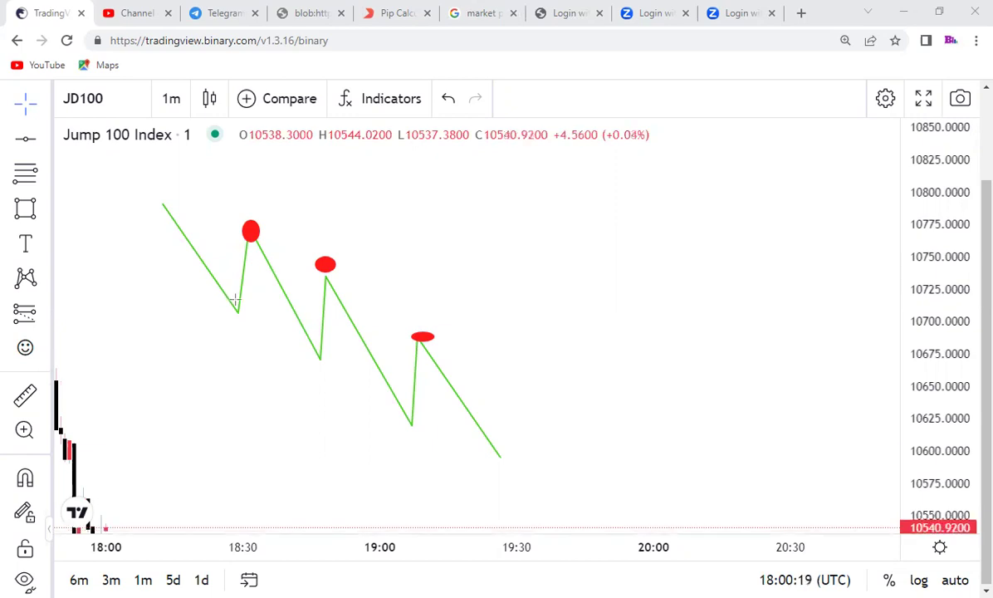
Draw a small blue rectangle around each of the three swing lows
left_click_drag(226, 297, 252, 321)
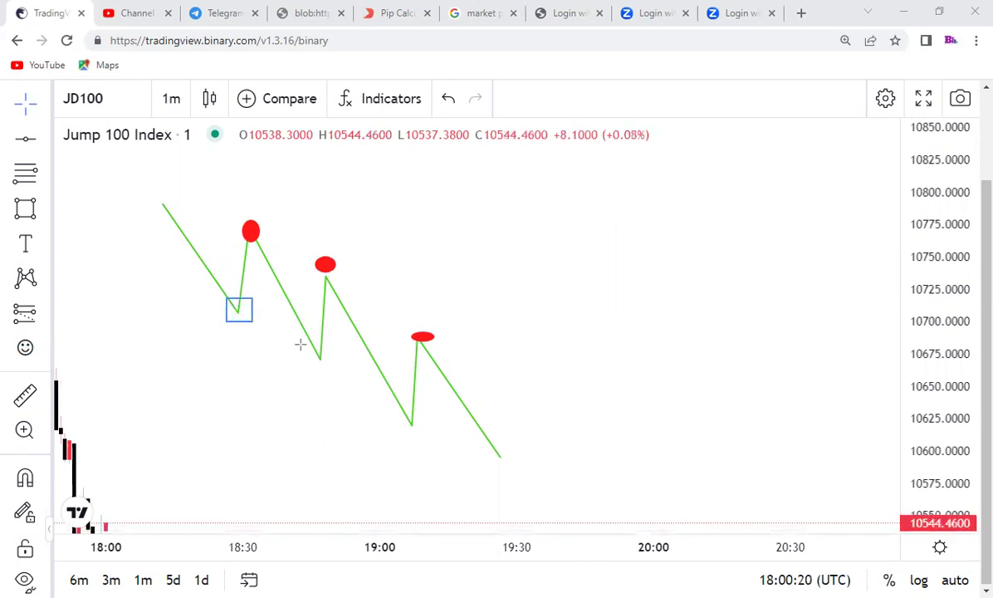
left_click_drag(307, 343, 335, 366)
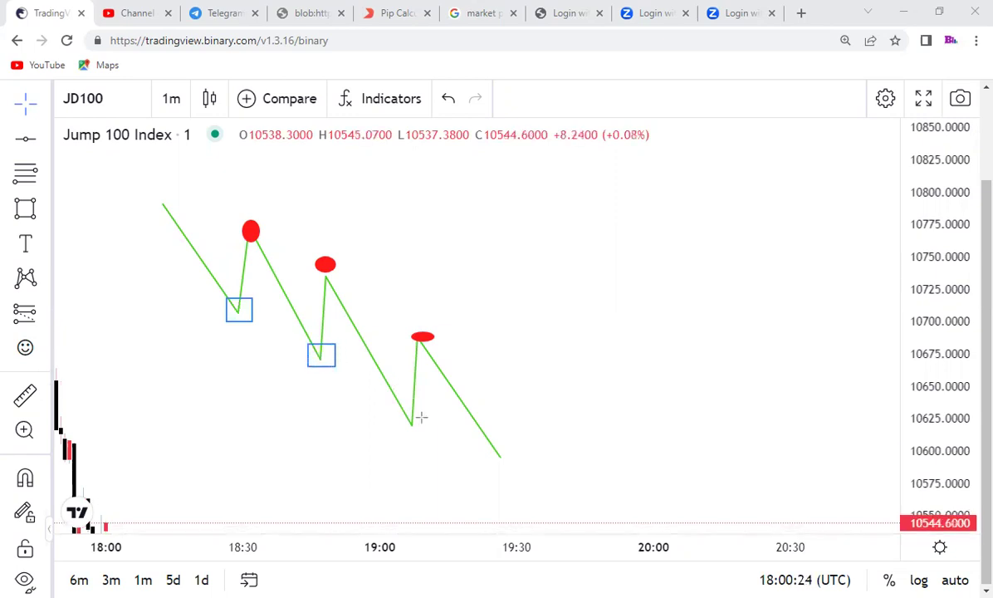
left_click_drag(404, 408, 430, 424)
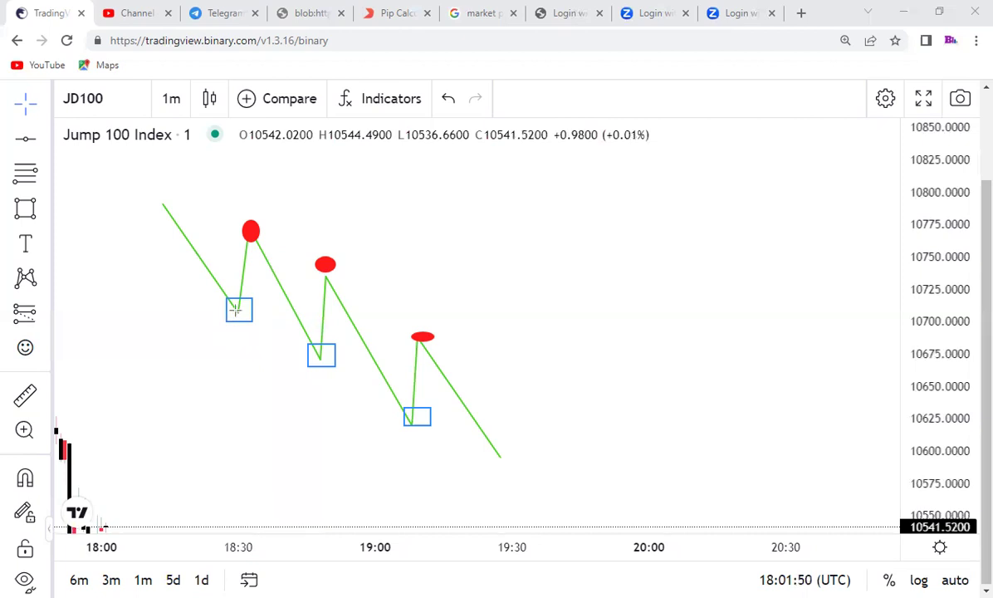
Draw blue trend lines right from each boxed low and up-right from the first red high
left_click(237, 310)
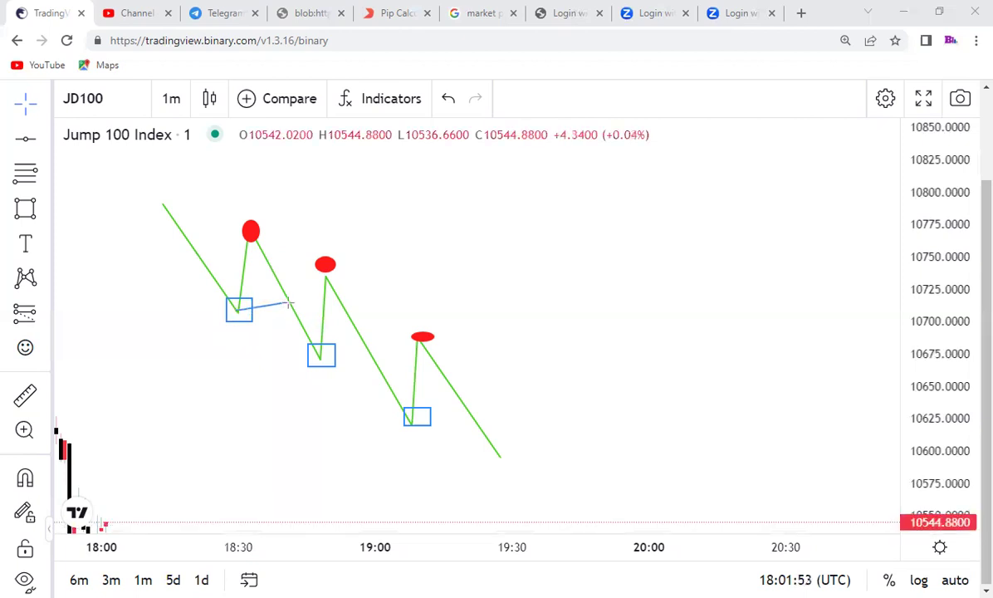
left_click(291, 304)
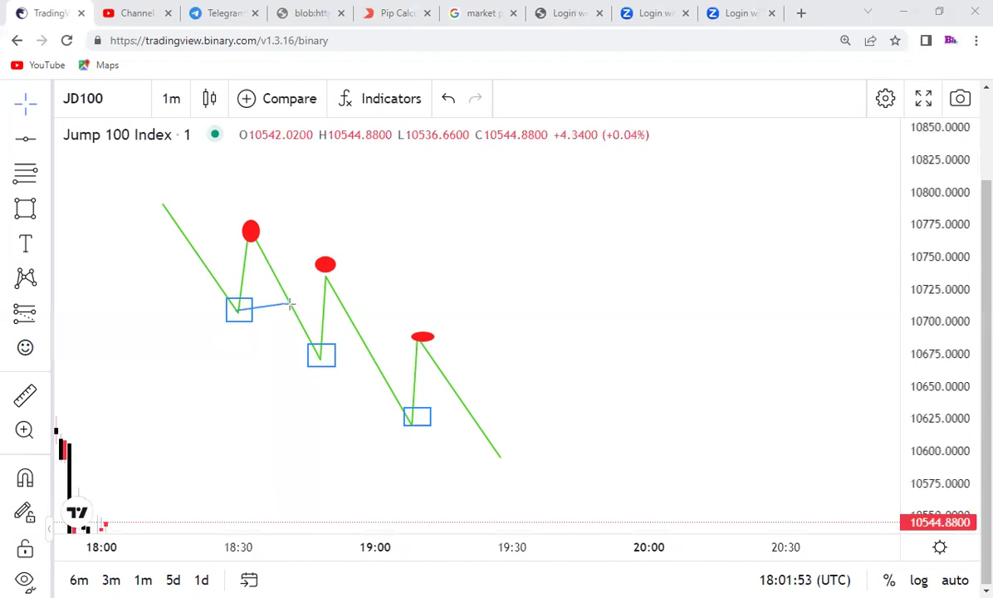
left_click(251, 230)
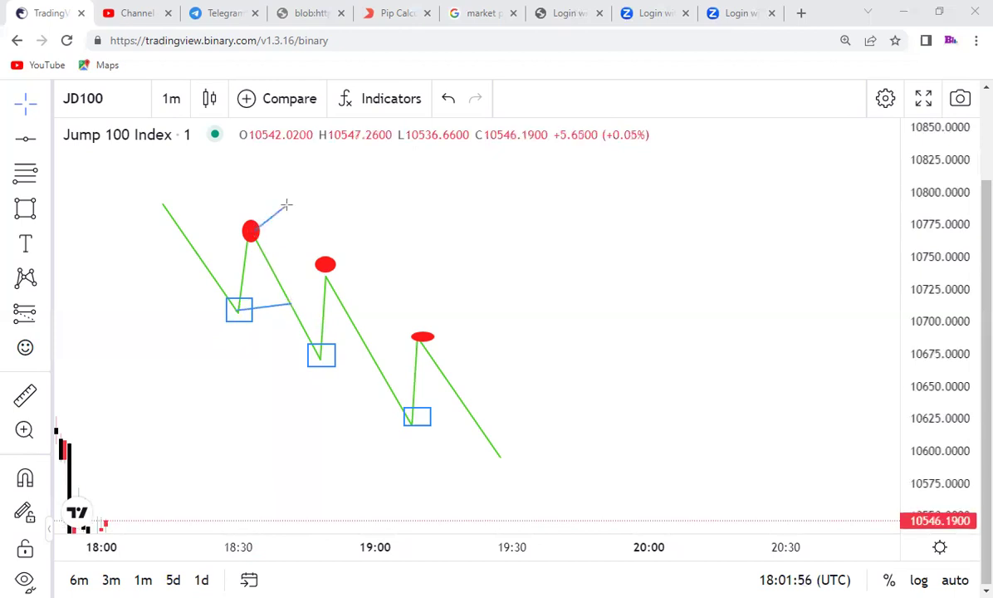
left_click(287, 205)
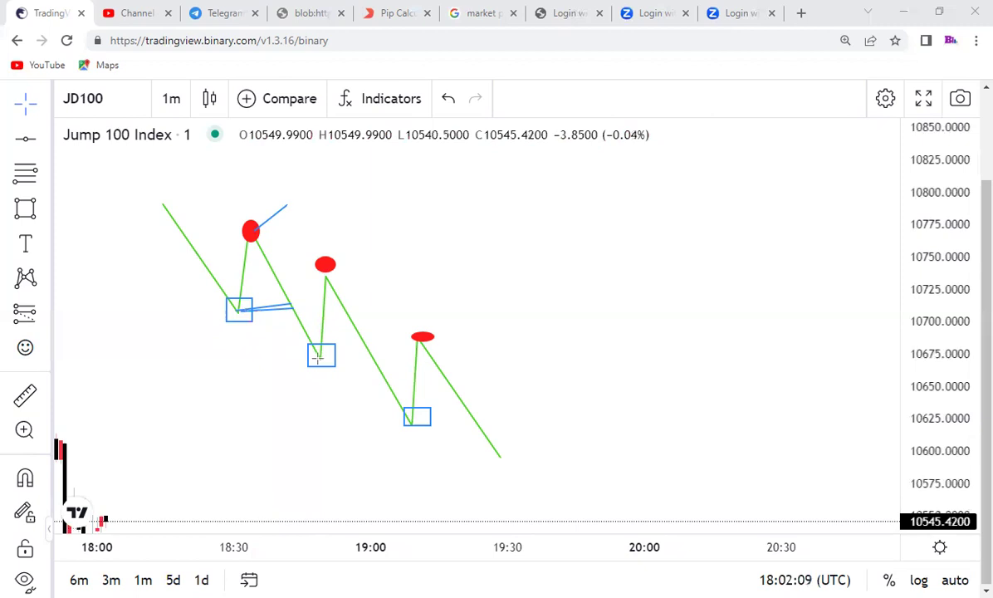
left_click_drag(318, 357, 369, 357)
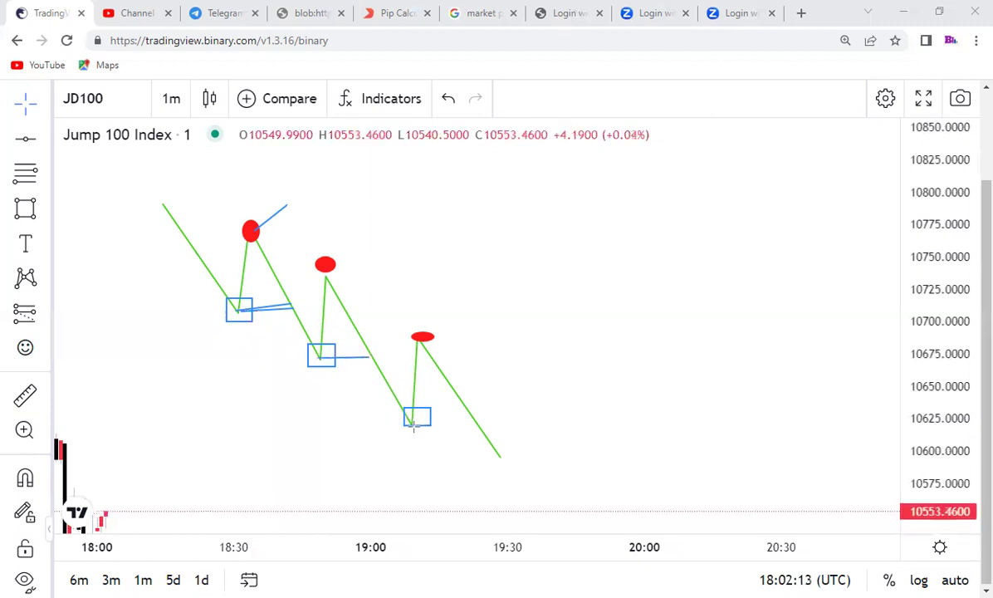
left_click_drag(413, 422, 463, 418)
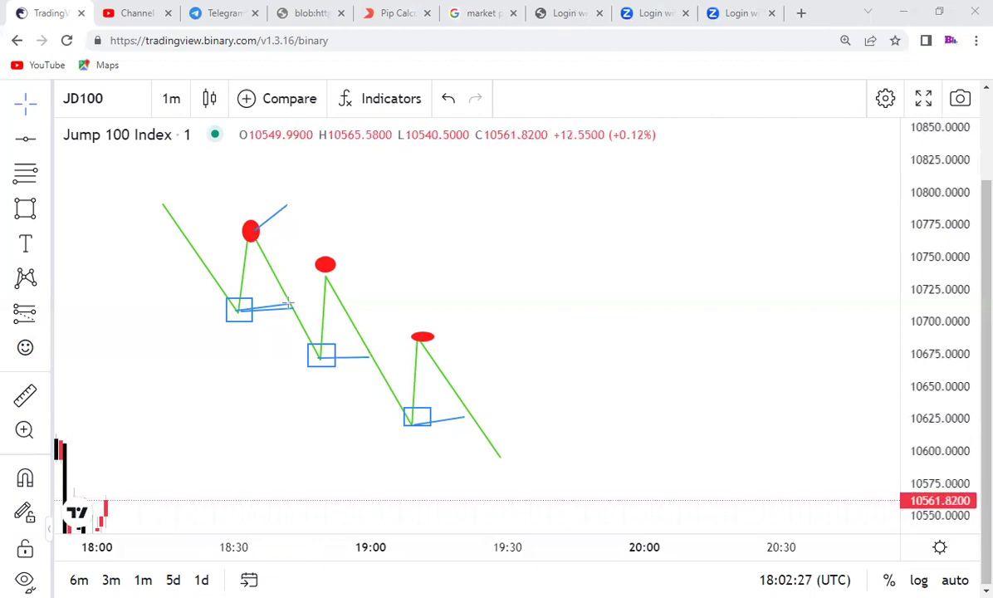
left_click(289, 302)
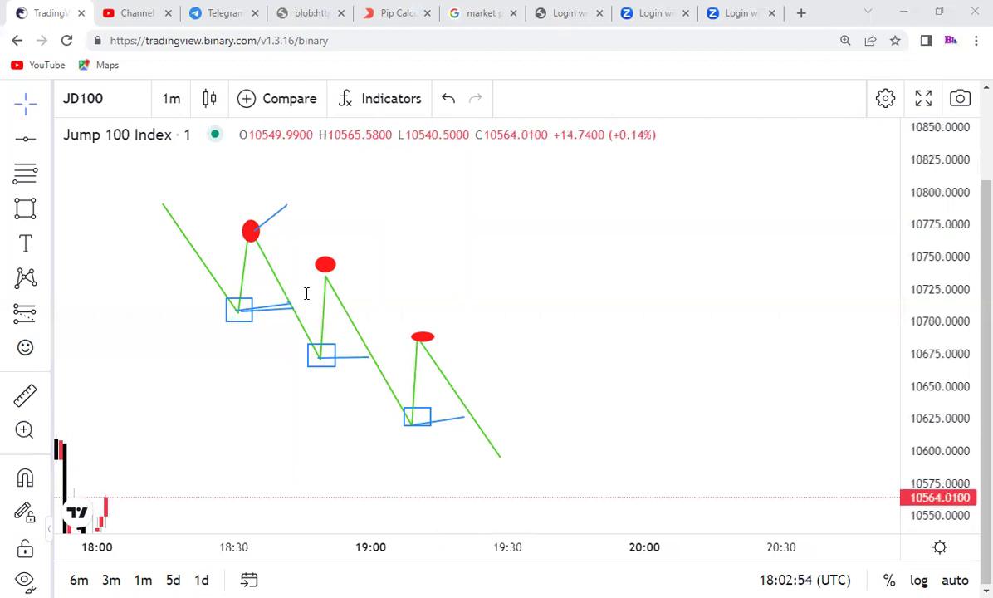
Add red 'BOS' text labels below the break lines at all three boxed lows
left_click(244, 329)
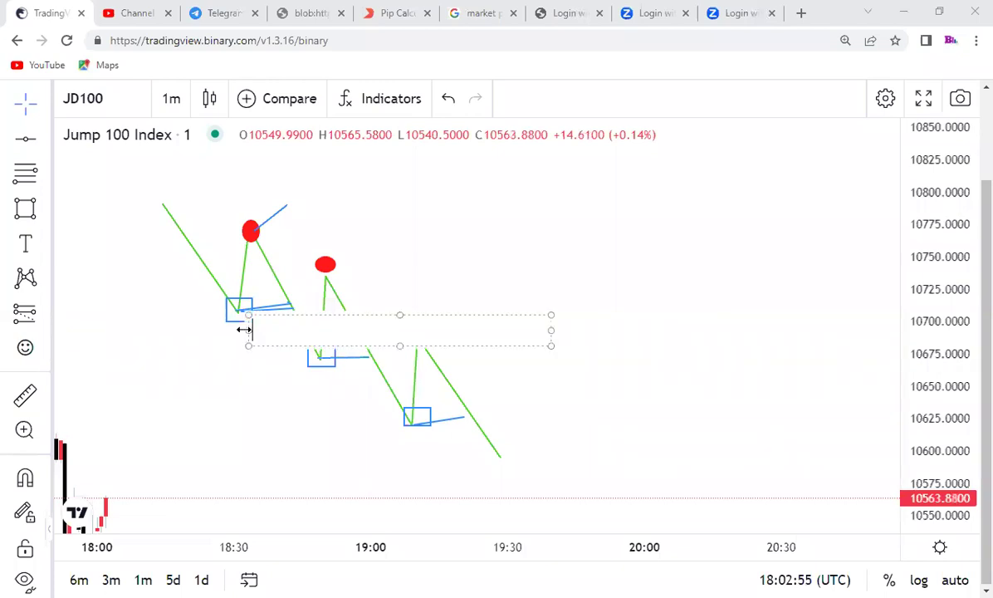
type("BOS")
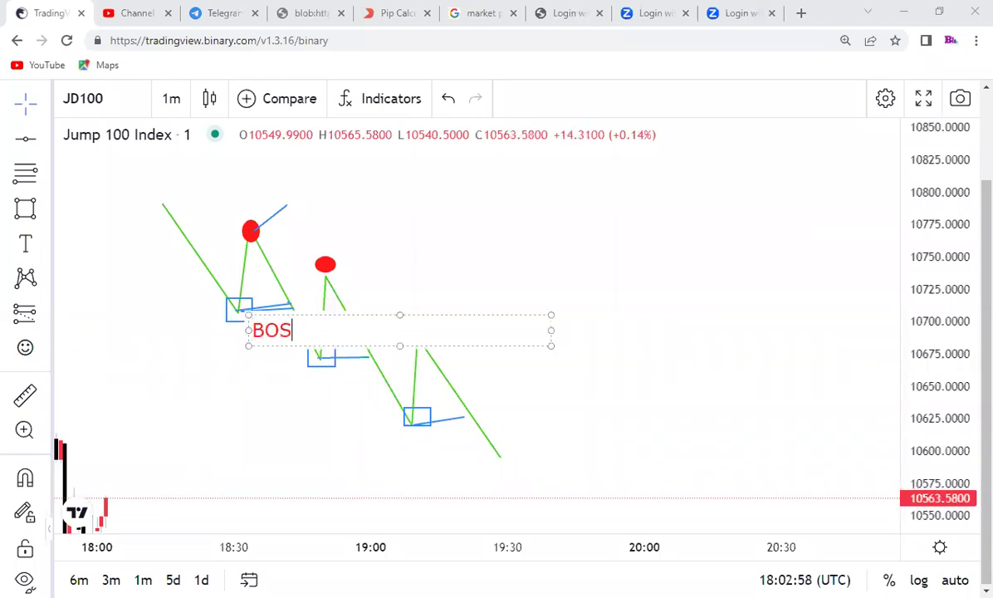
left_click(334, 369)
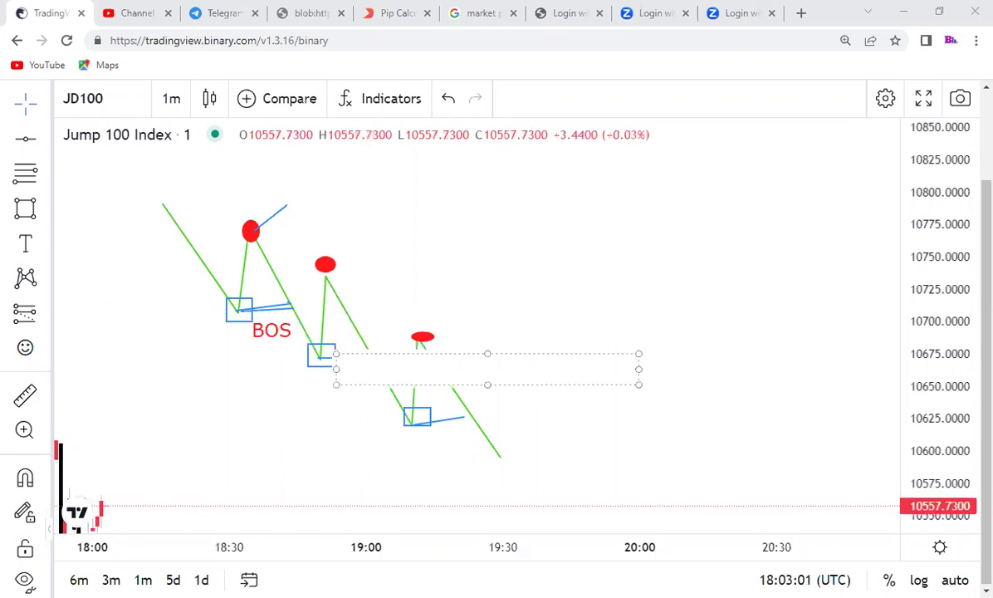
type("BOS")
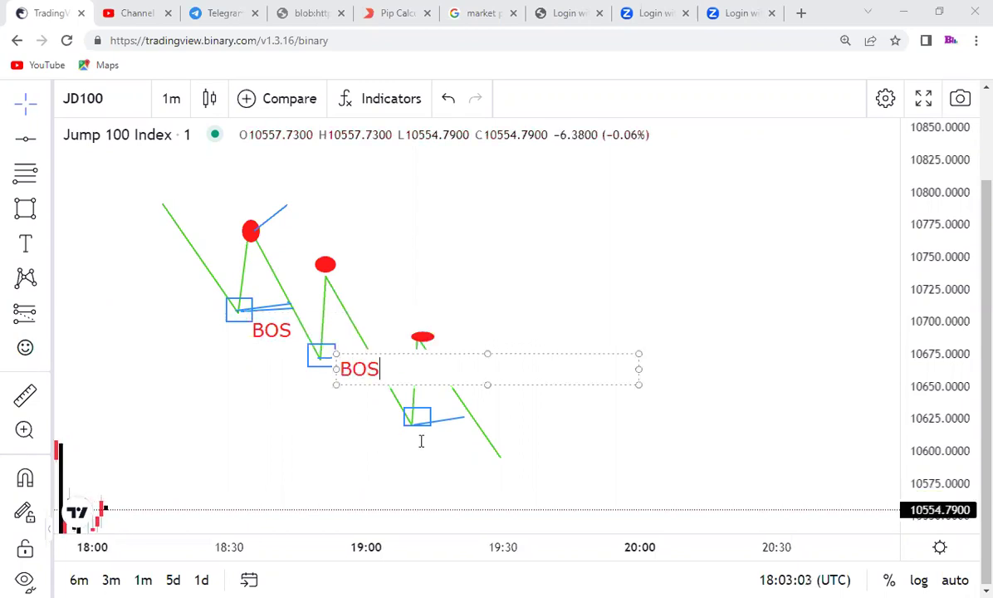
left_click(425, 441)
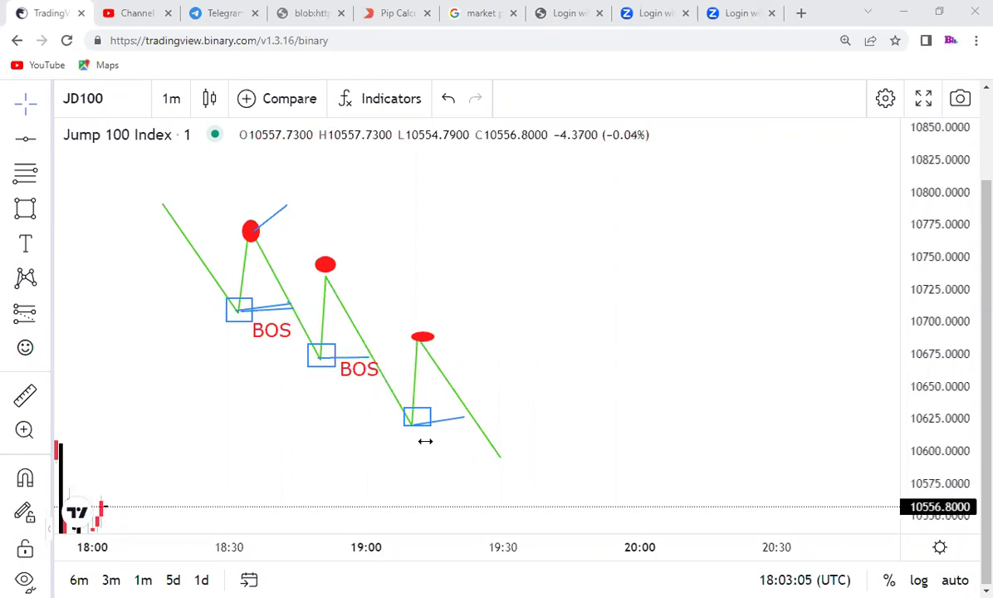
left_click(427, 442)
type("BOS")
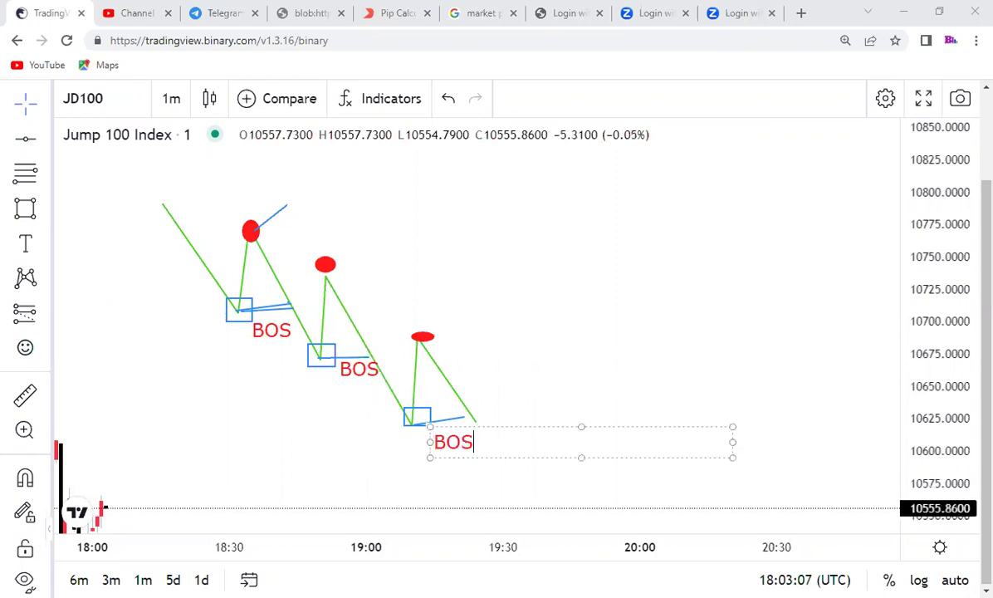